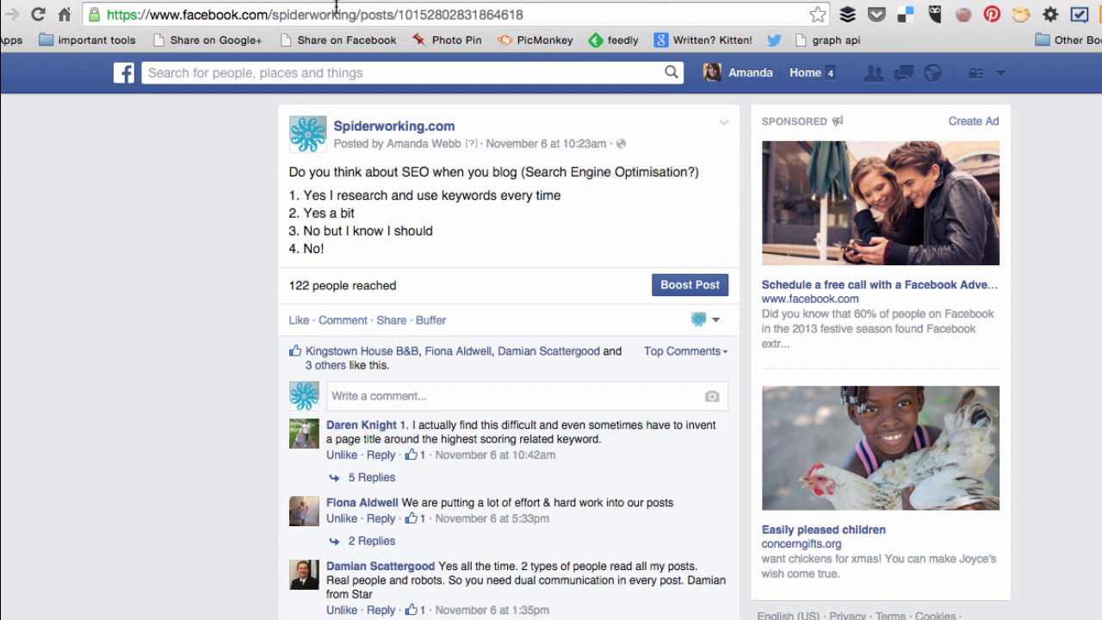
- Copy the SEO blogging poll post's address and switch to Fanpage Karma
left_click(524, 14)
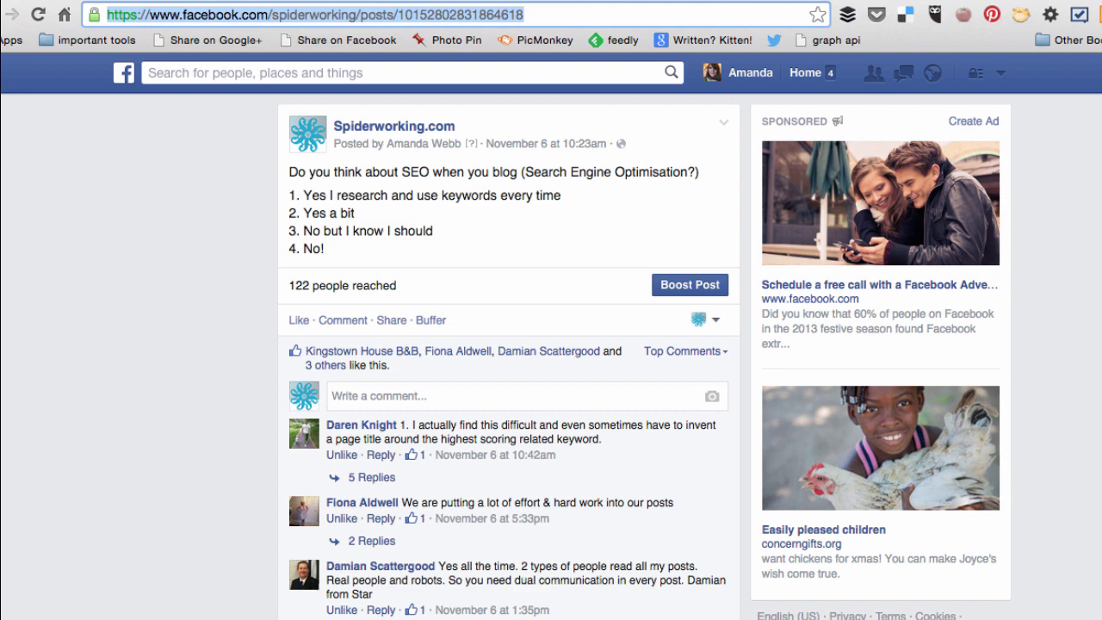
key("ctrl+Tab")
- Paste the Facebook post address into Fanpage Karma and identify winners from its likers and commenters
left_click(433, 242)
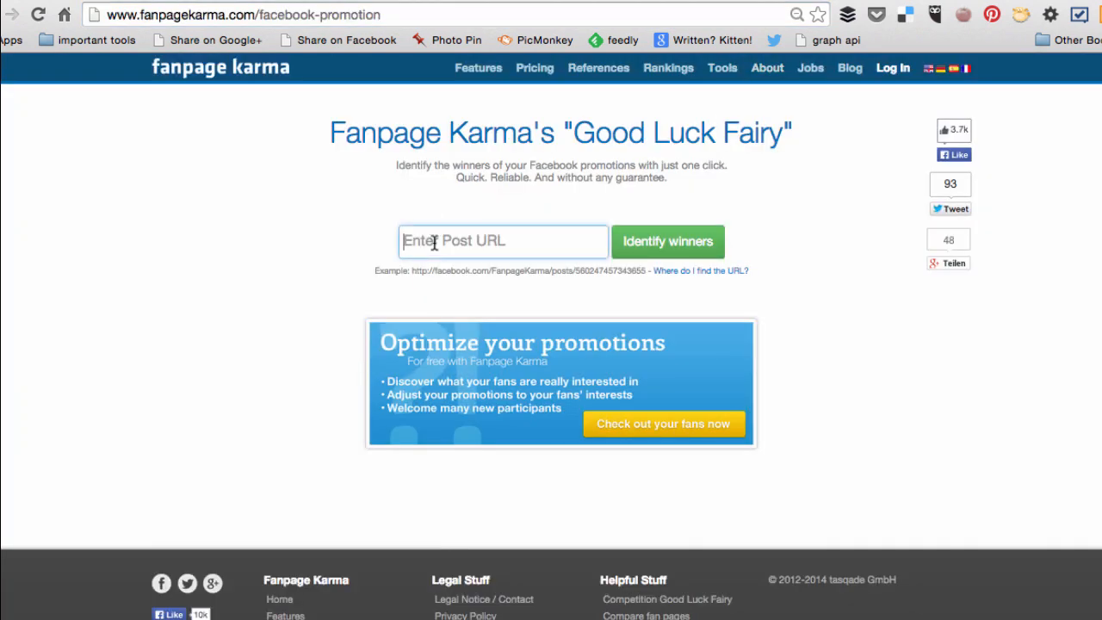
key("ctrl+v")
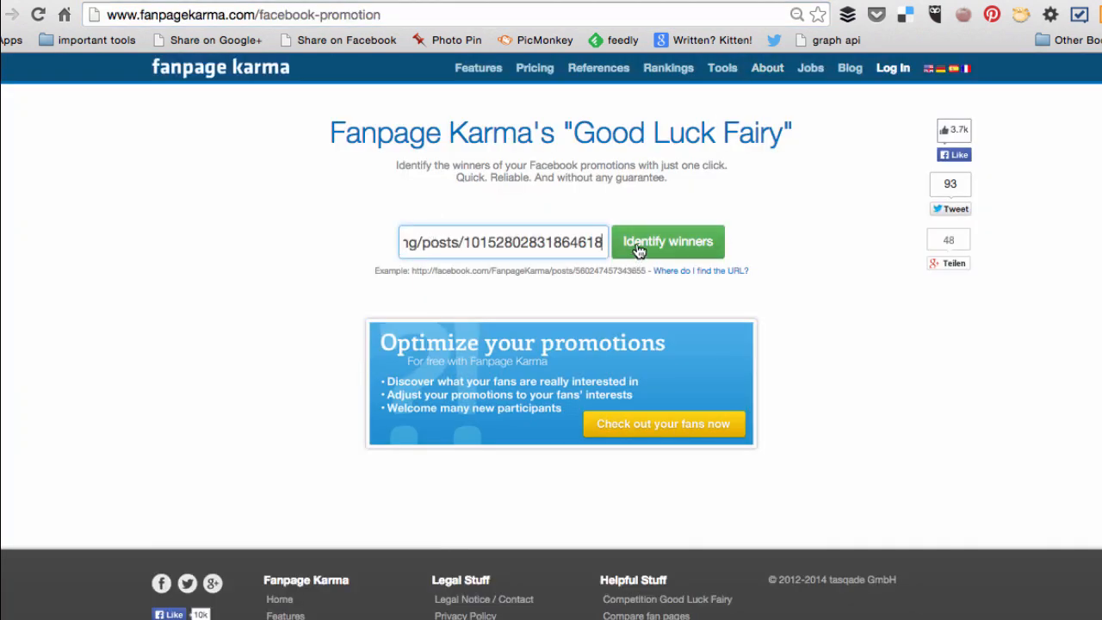
left_click(655, 241)
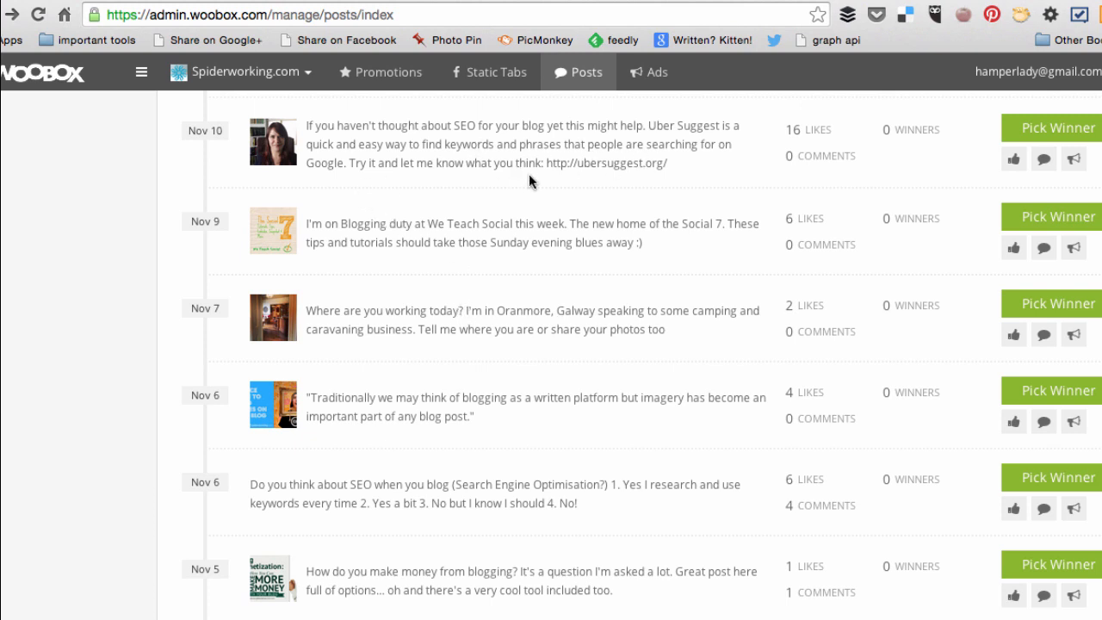
- Pick a winner for the Nov 10 post with both commenting and liking counted as entries
left_click(1040, 133)
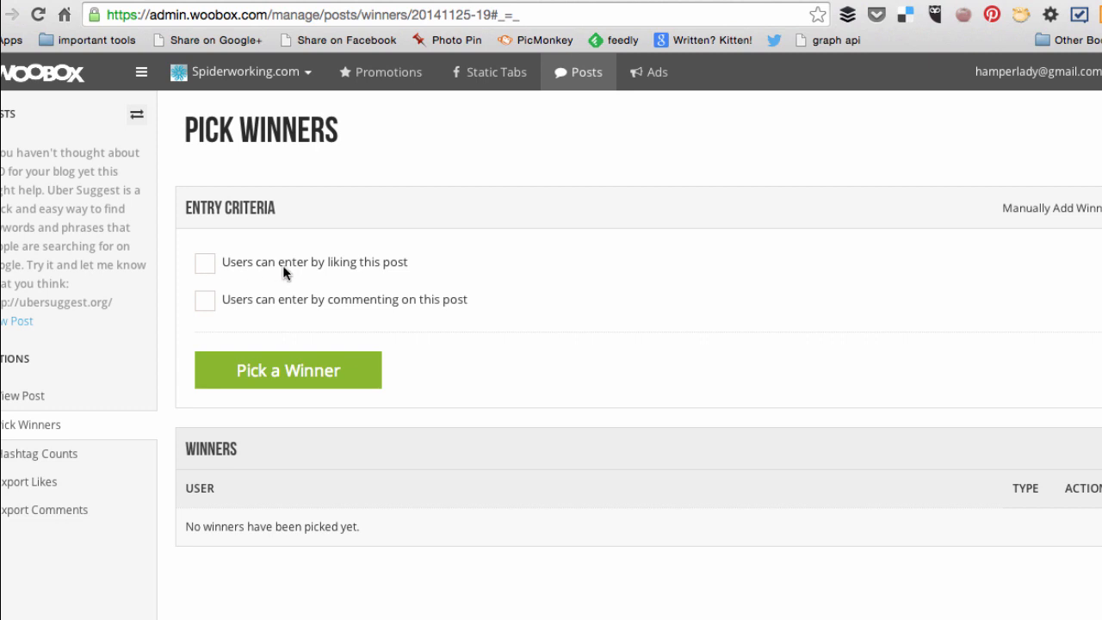
left_click(207, 303)
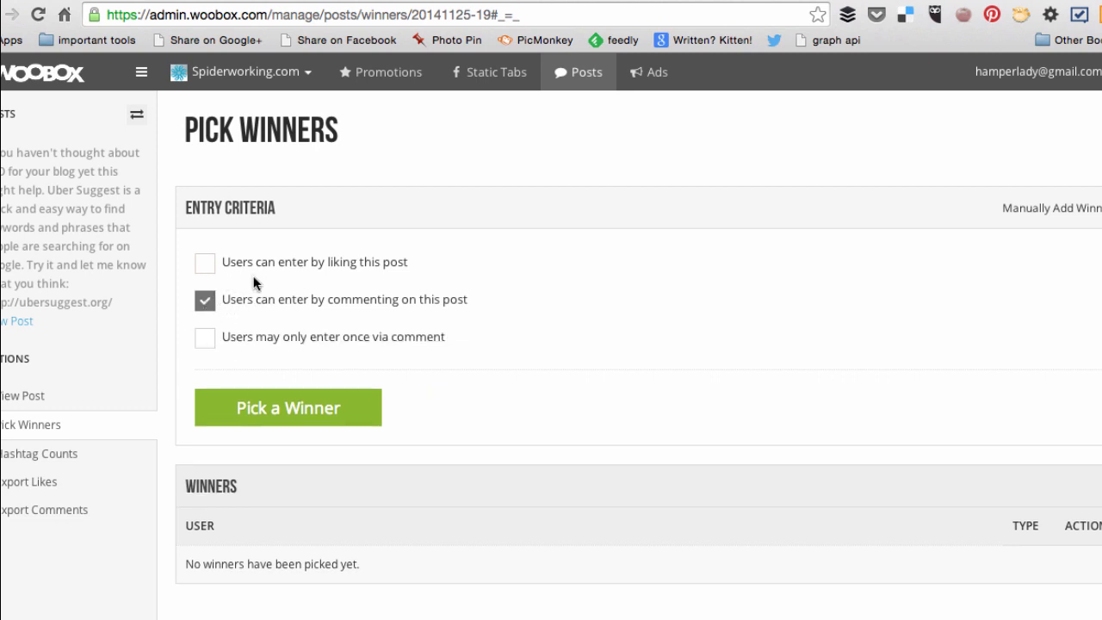
left_click(205, 262)
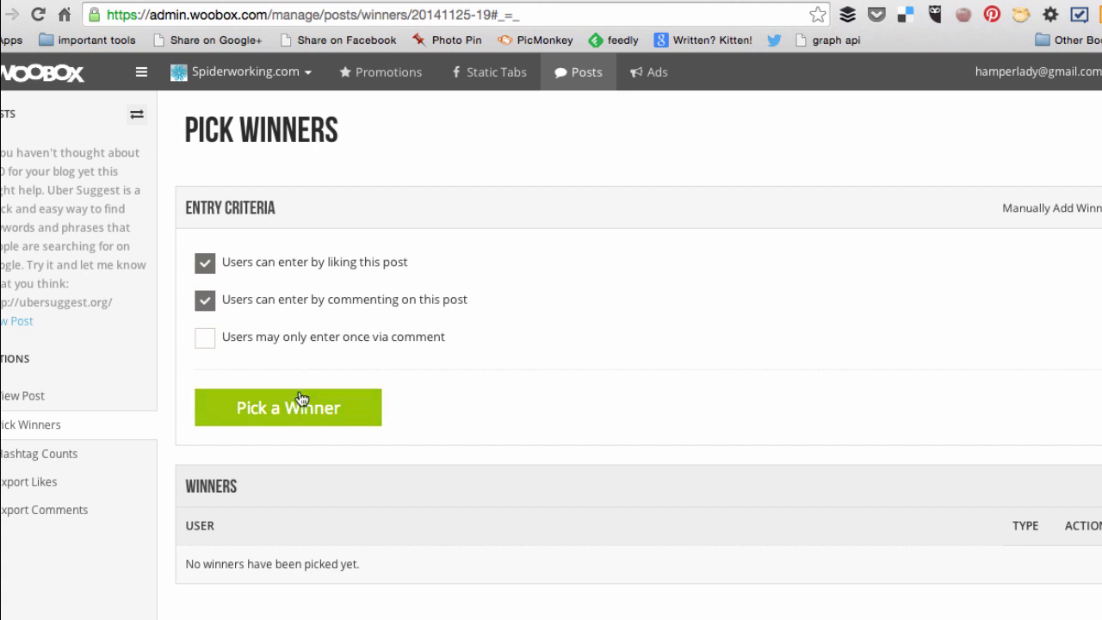
left_click(276, 413)
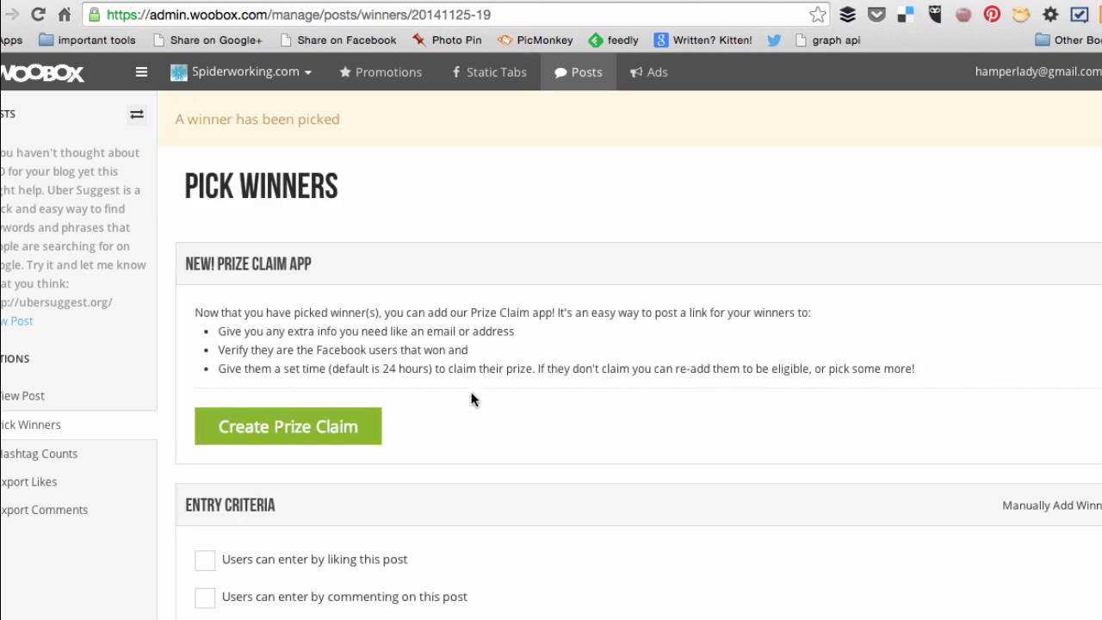
scroll(471, 398, "down", 5)
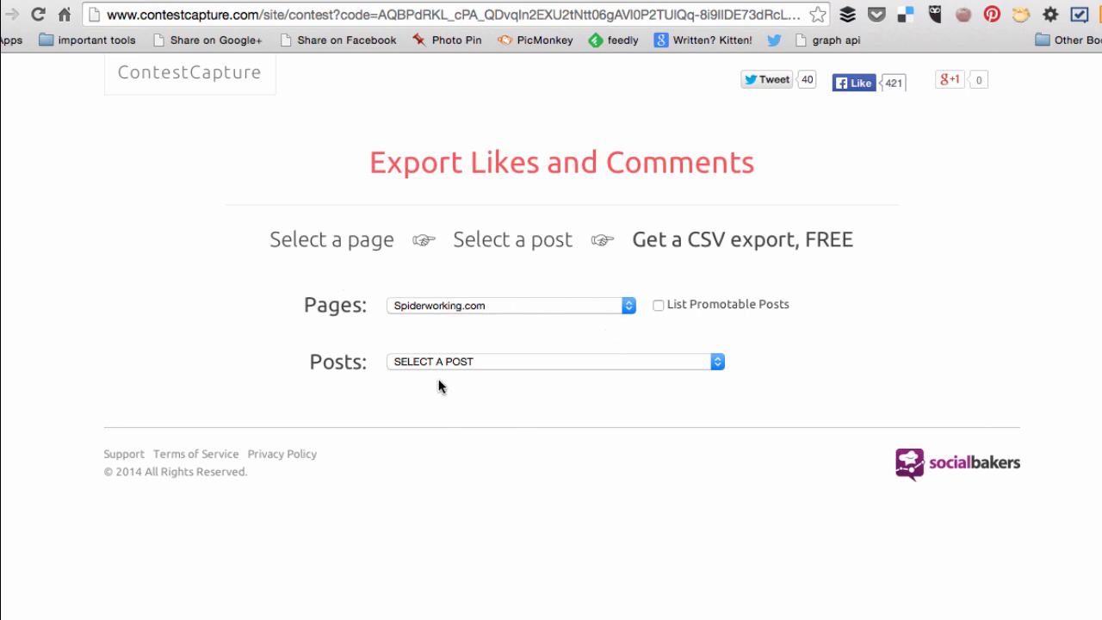
- Choose the 11/6 'Do you think about SEO when you blog' post for CSV export
left_click(520, 362)
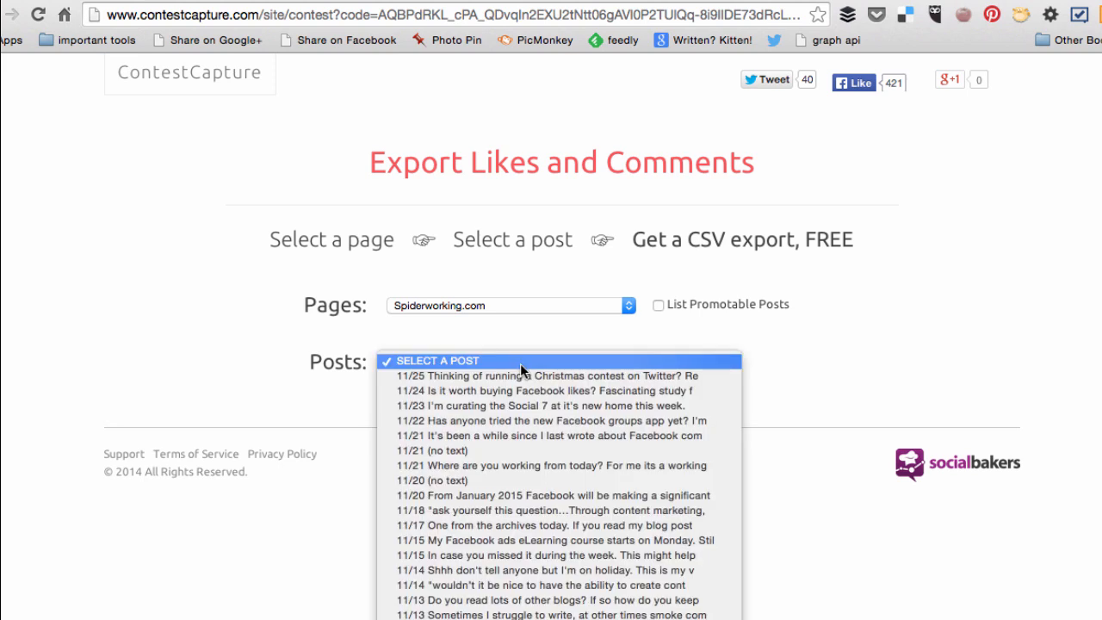
scroll(520, 413, "down", 5)
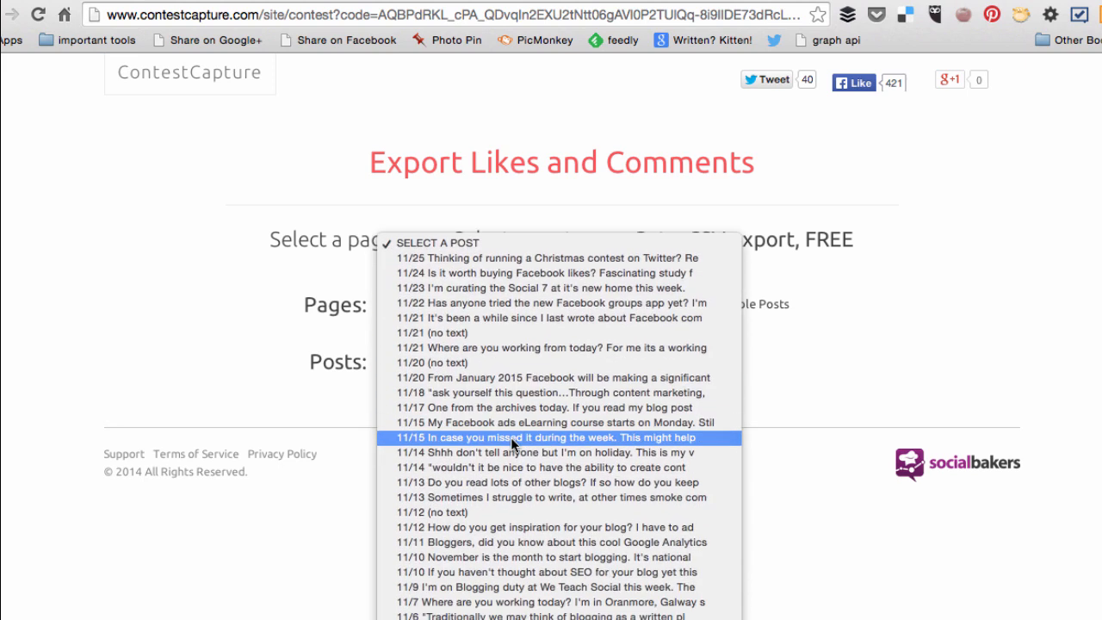
scroll(516, 431, "down", 5)
left_click(533, 579)
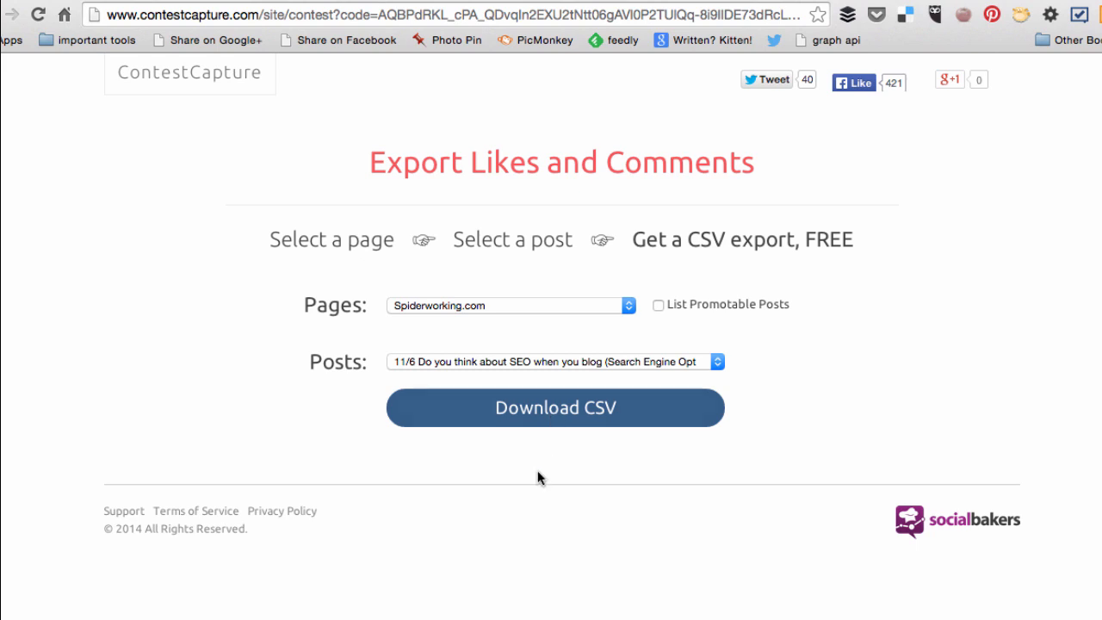